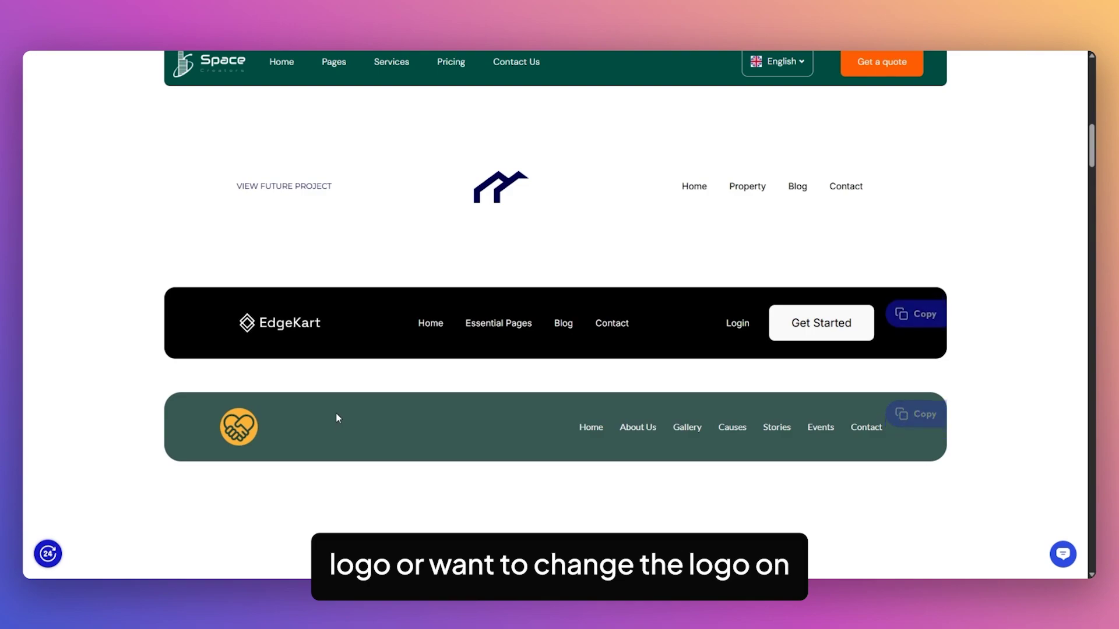
scroll(965, 315, "up", 1)
scroll(967, 318, "up", 3)
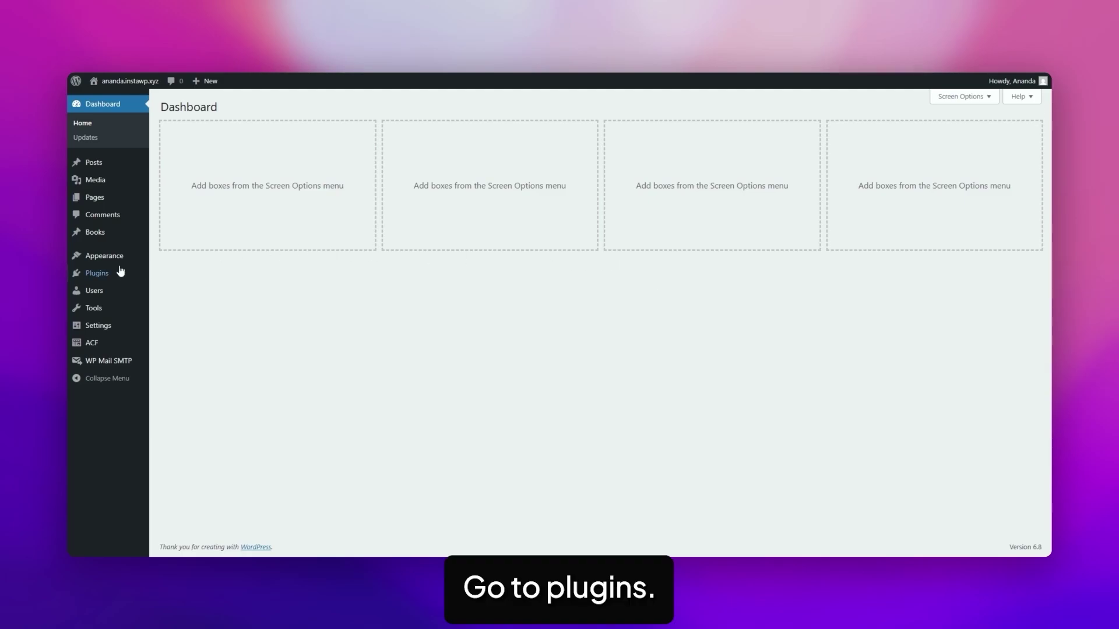
- Search for "nexter blocks" among the plugins that can be added and install the Nexter Blocks plugin
mouse_move(87, 273)
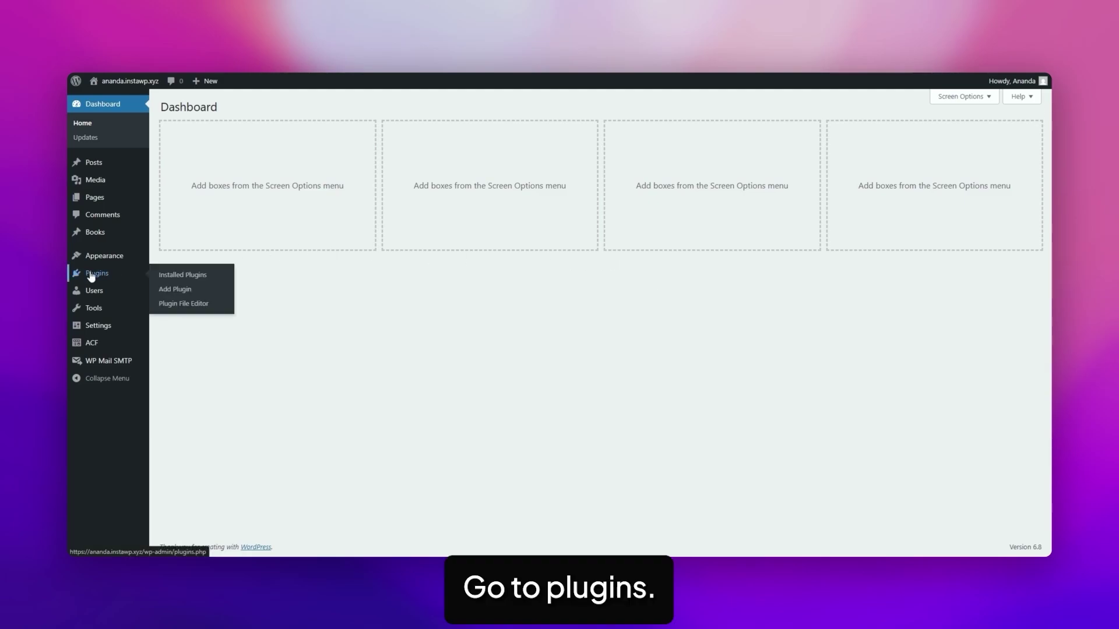
left_click(190, 293)
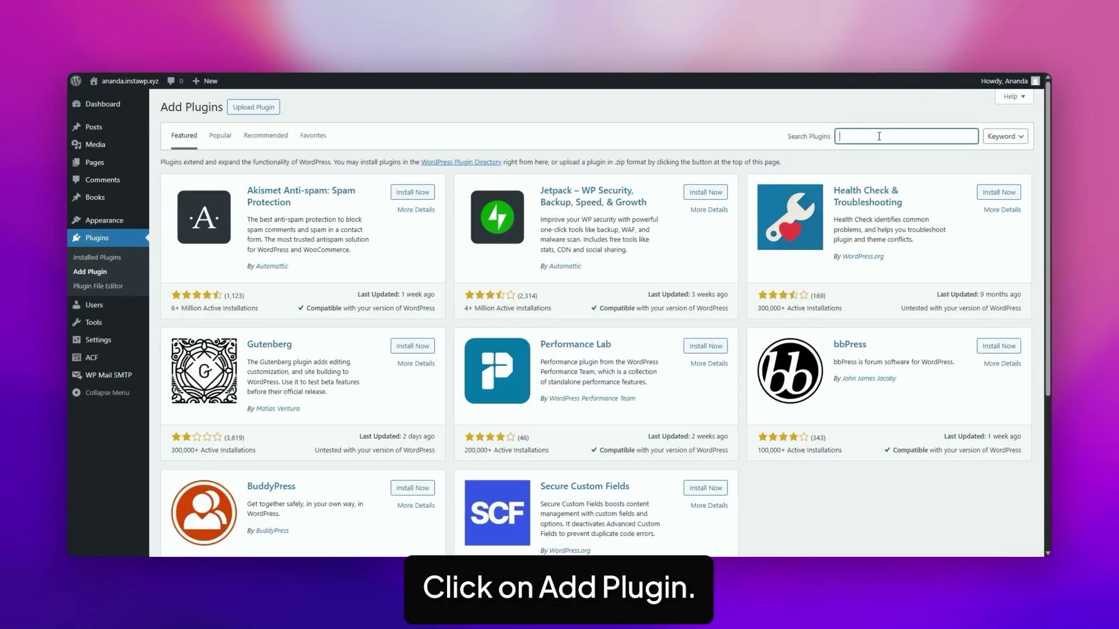
type("nexter blocks")
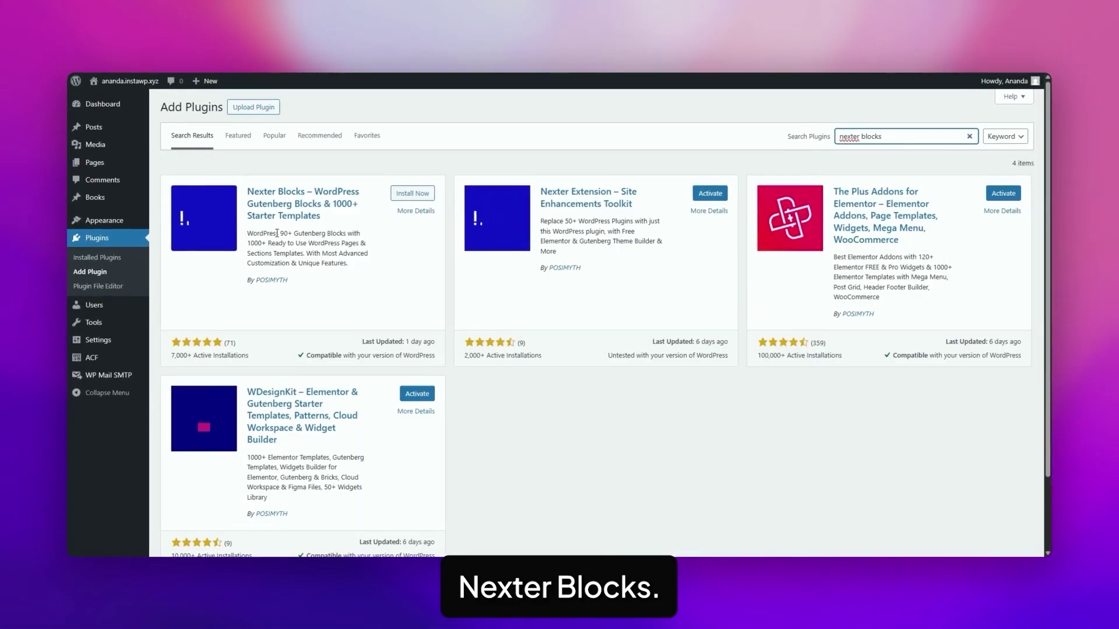
left_click(413, 193)
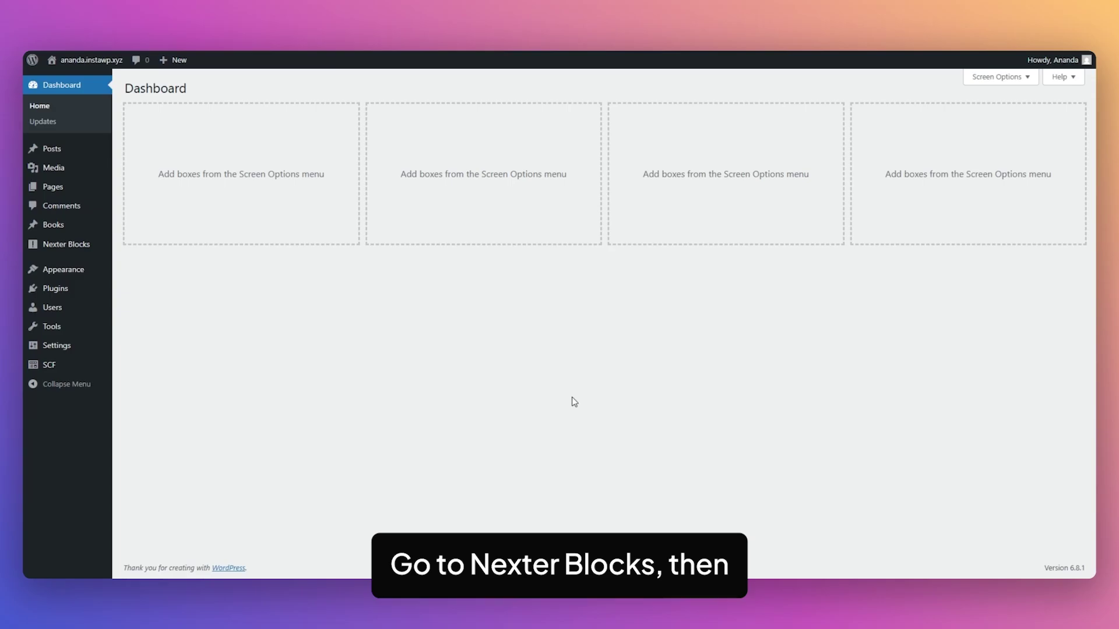
- Find the Site Logo block in the Nexter Blocks settings, enable it and save the settings
left_click(68, 245)
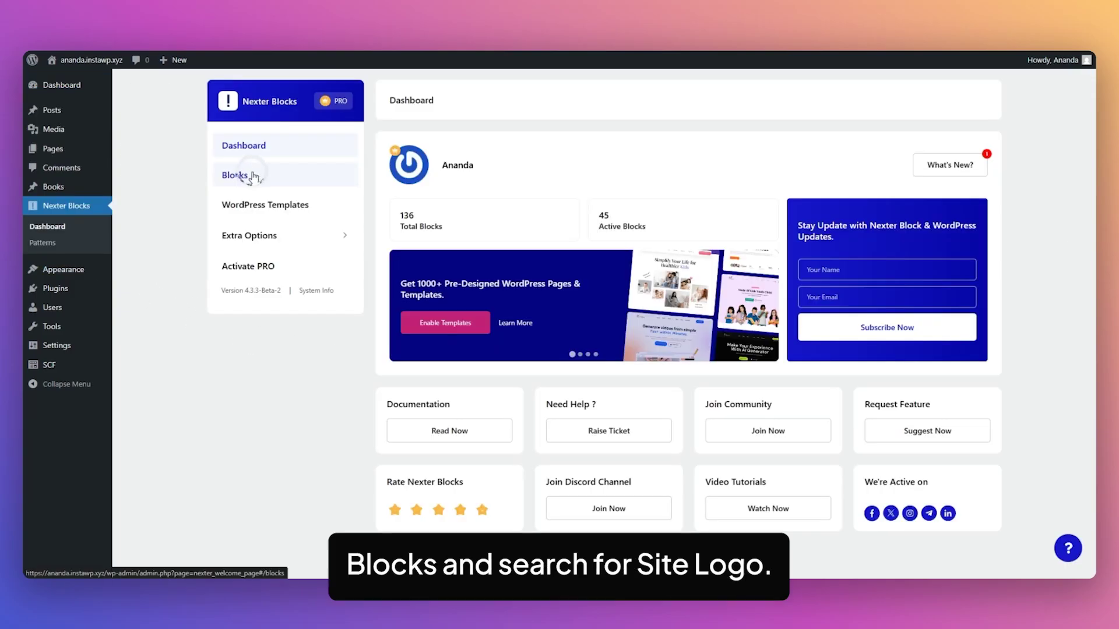
left_click(284, 192)
left_click(747, 156)
type("site l")
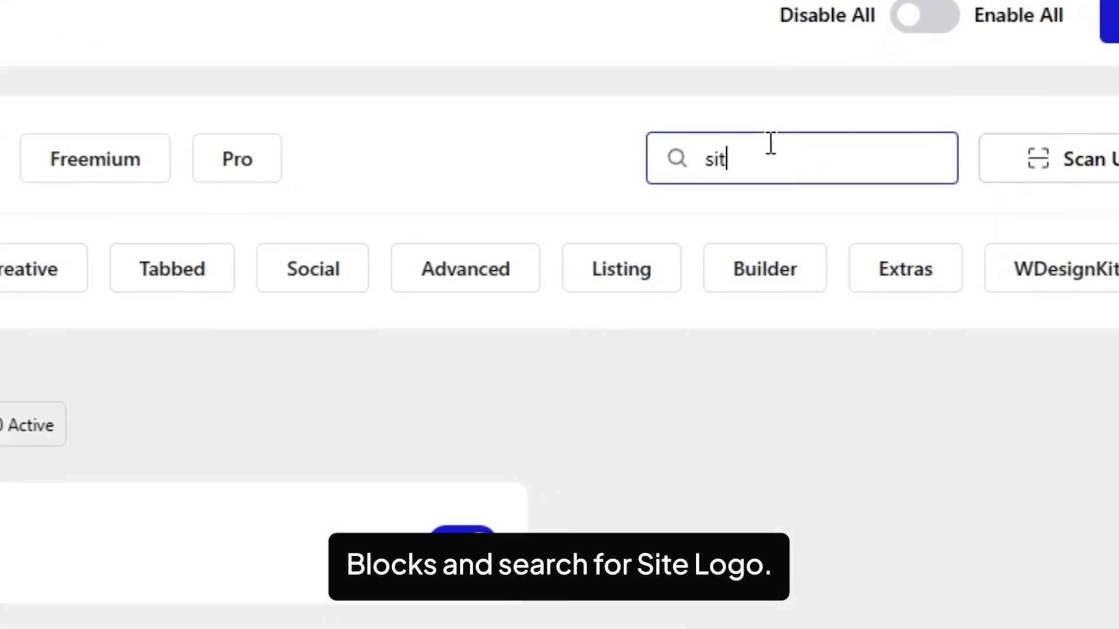
type("ogo")
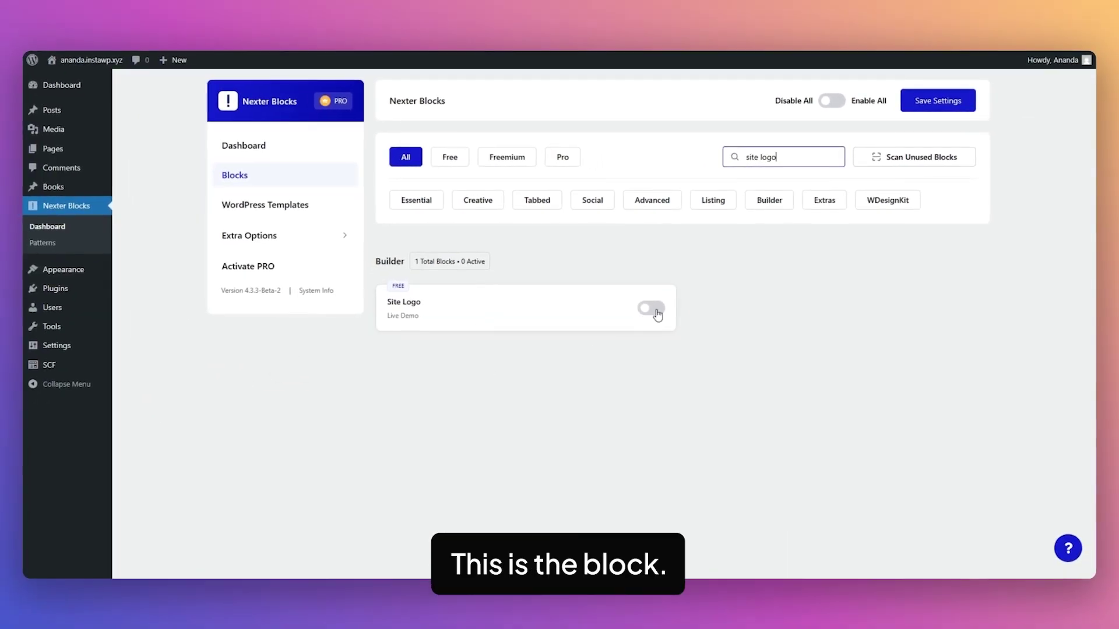
left_click(475, 540)
left_click(934, 103)
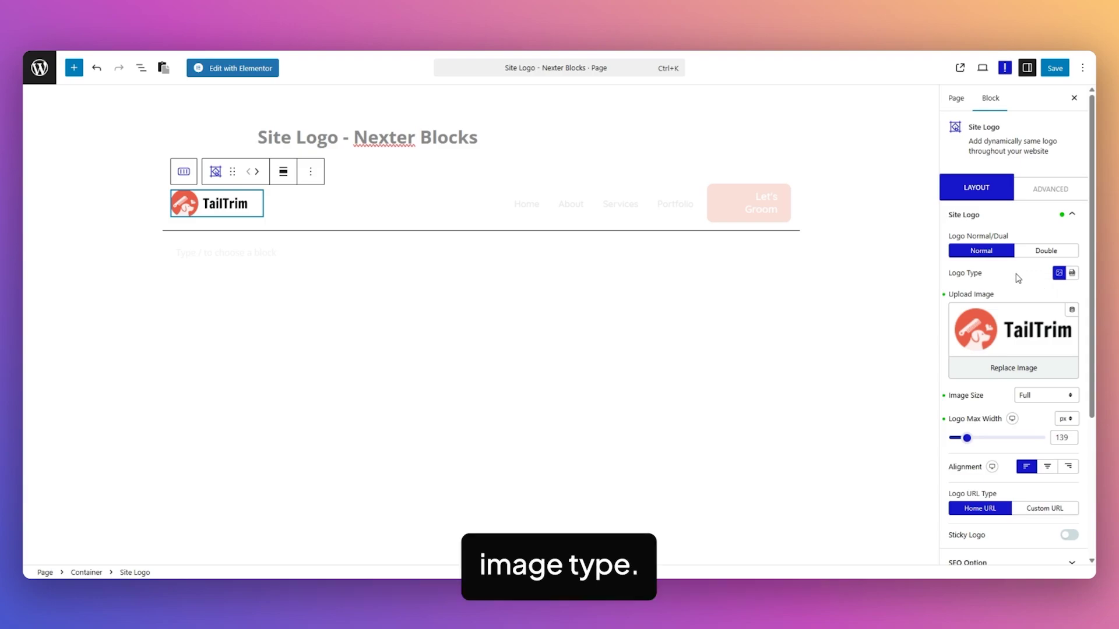
left_click(1071, 273)
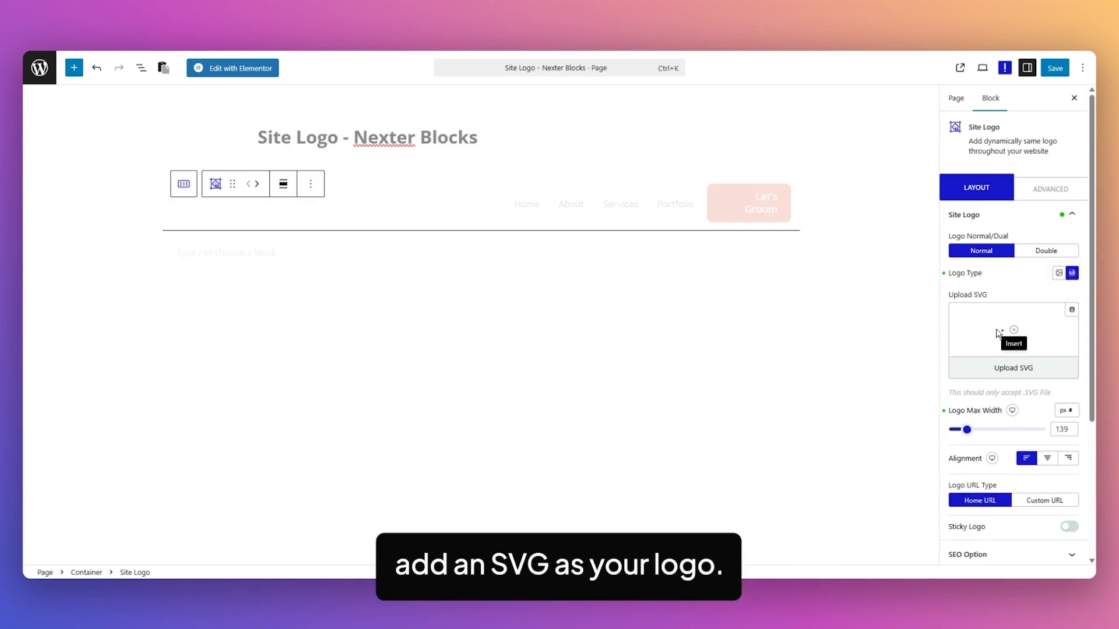
left_click(1059, 273)
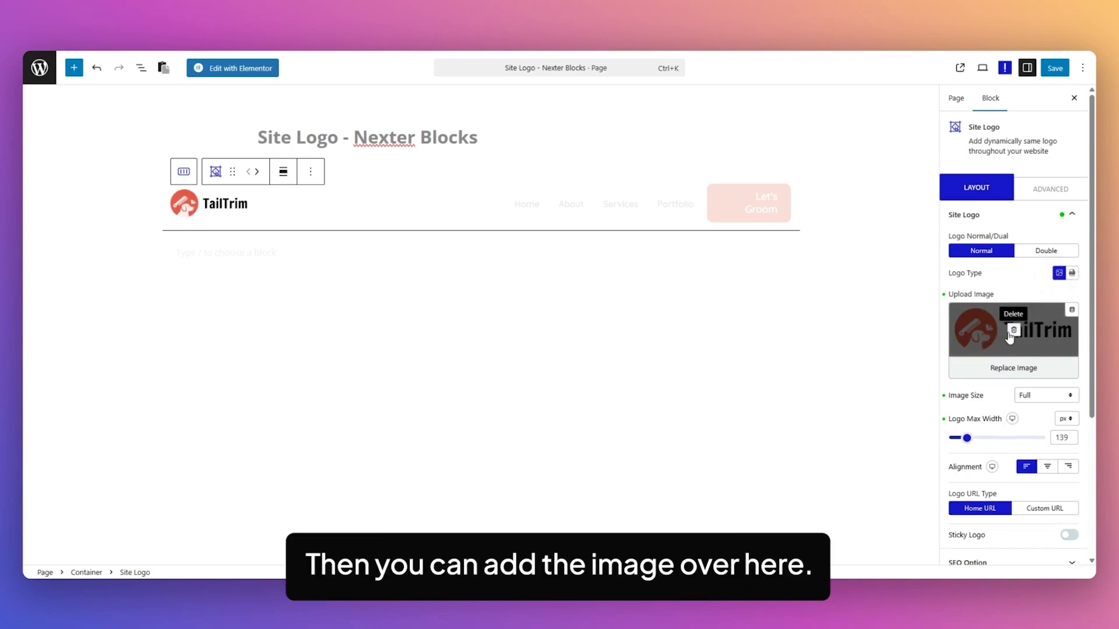
left_click(1052, 396)
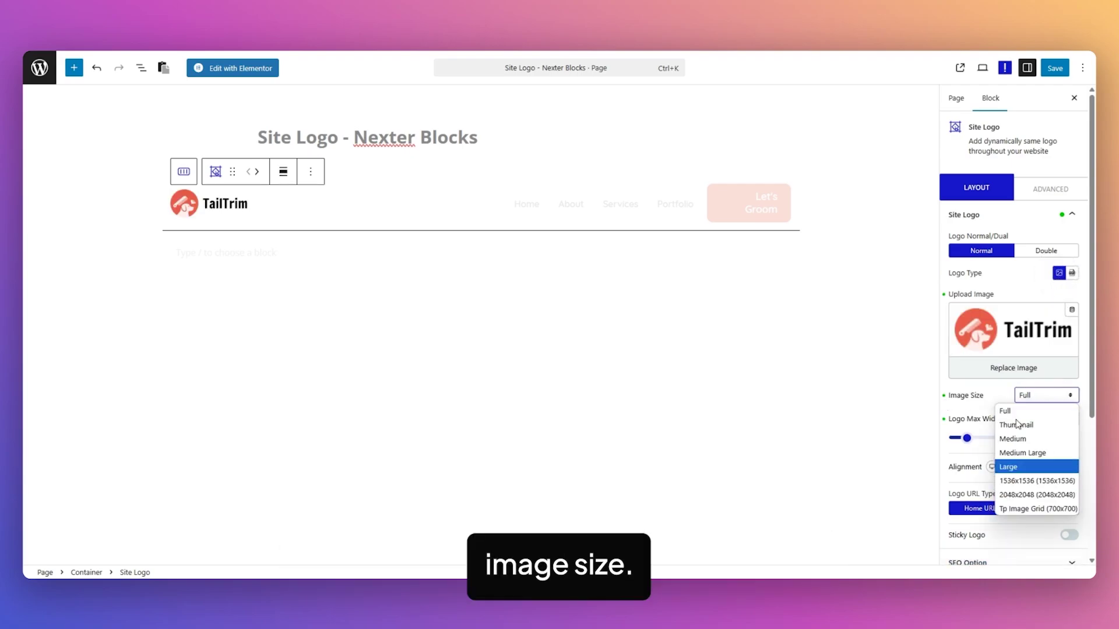
left_click(1000, 402)
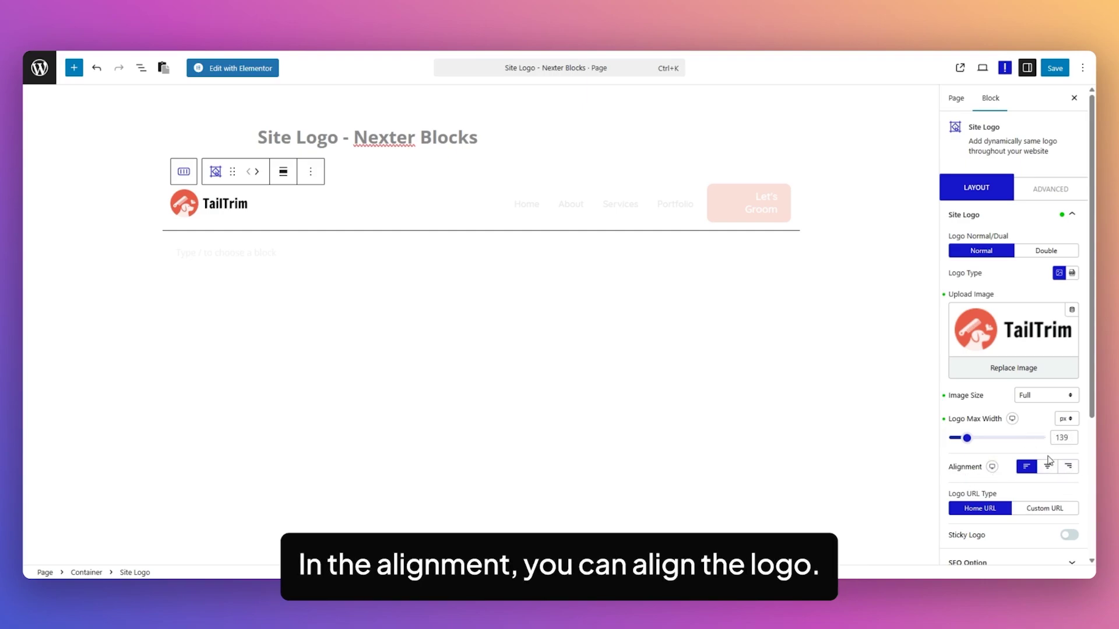
- Switch the site logo to Double and add the grey TailTrim logo as its hover image
left_click(1043, 252)
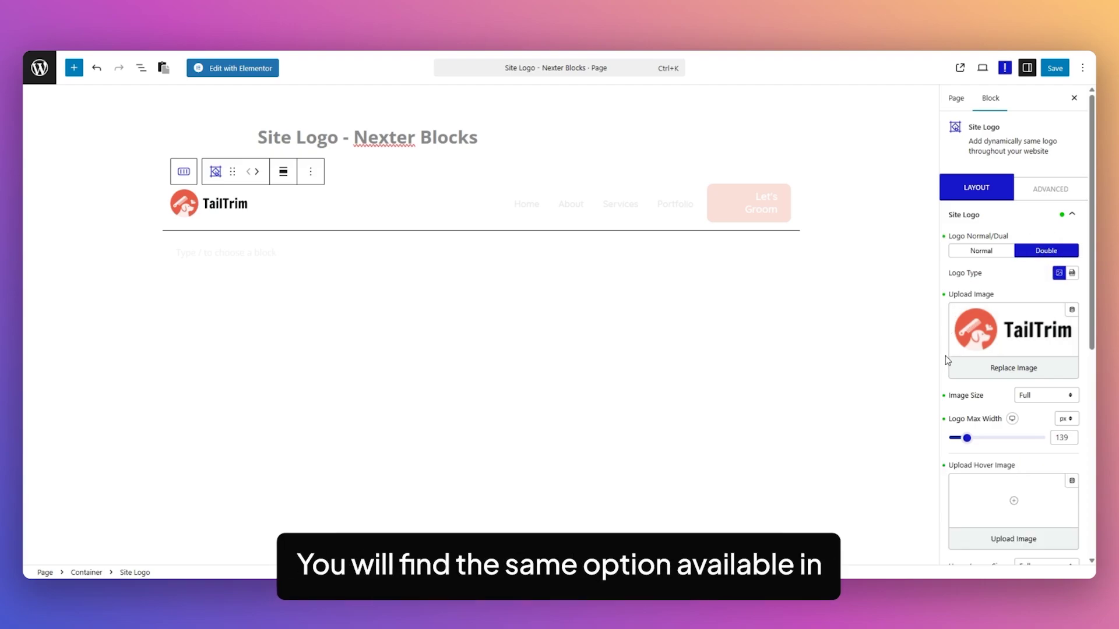
scroll(1003, 361, "down", 2)
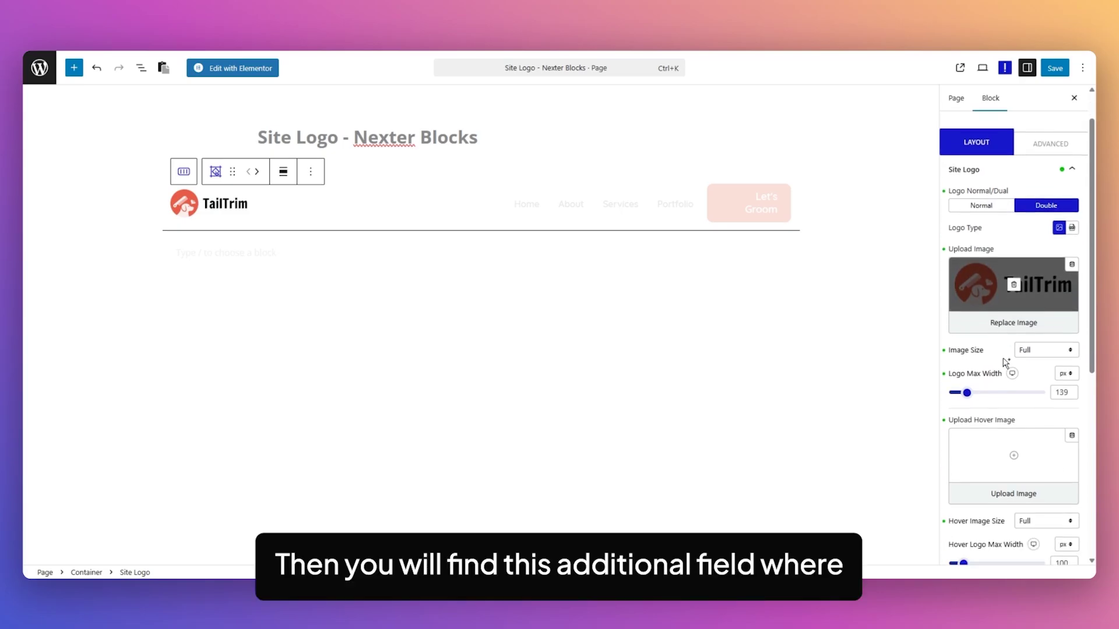
left_click(998, 452)
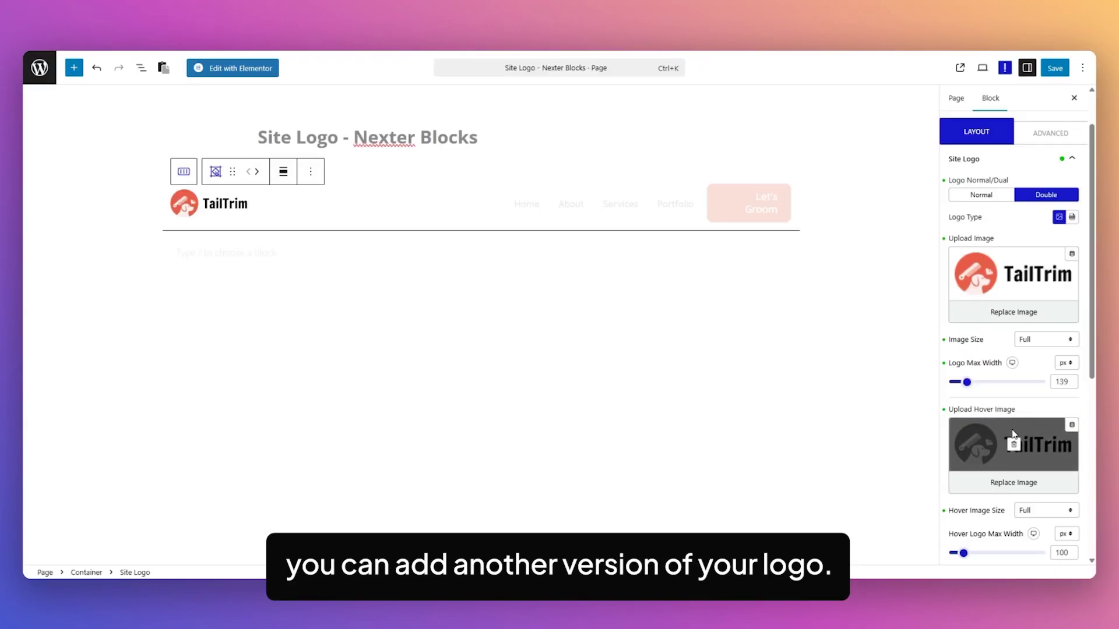
- Set the hover logo's max width to 139 px
scroll(1044, 446, "down", 2)
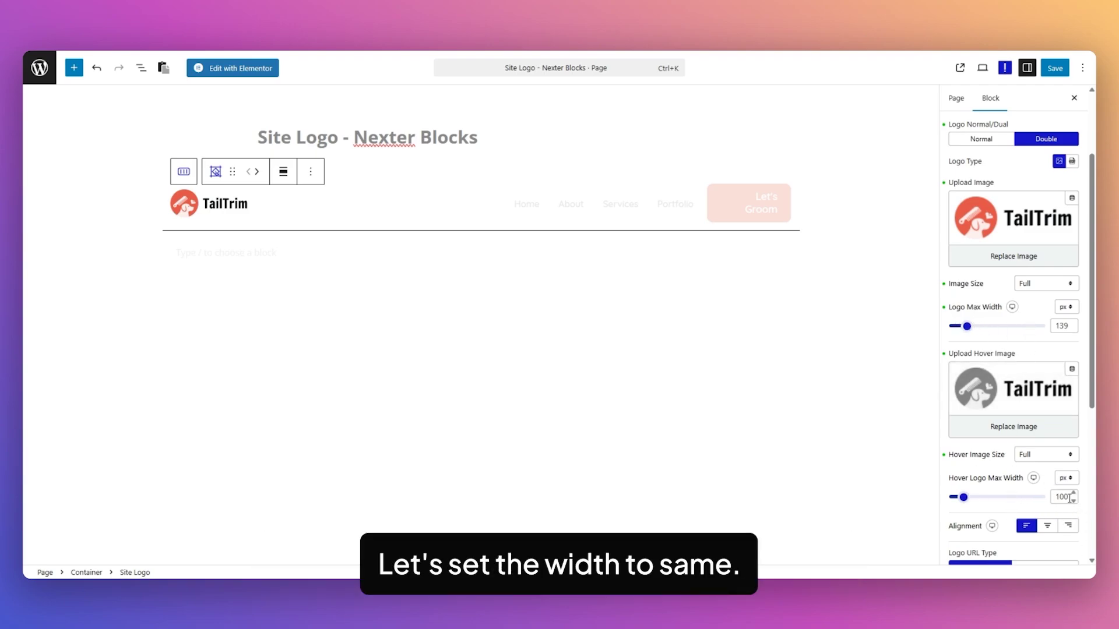
left_click_drag(1070, 497, 1052, 497)
type("139")
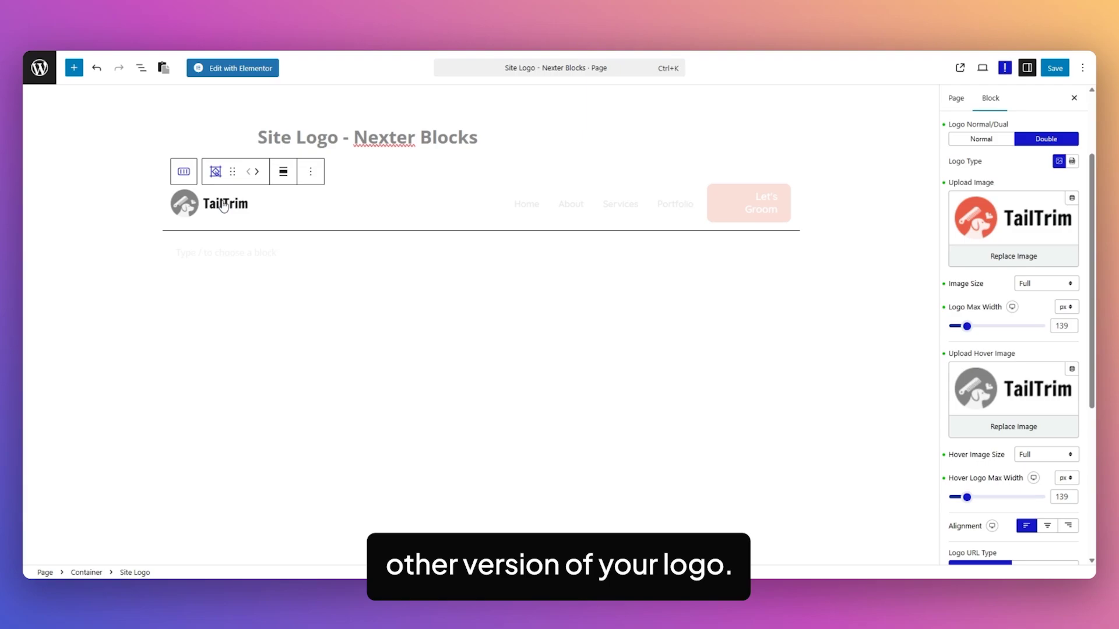
- Set the logo URL type to Custom URL and enable schema markup for the site logo
scroll(985, 397, "down", 3)
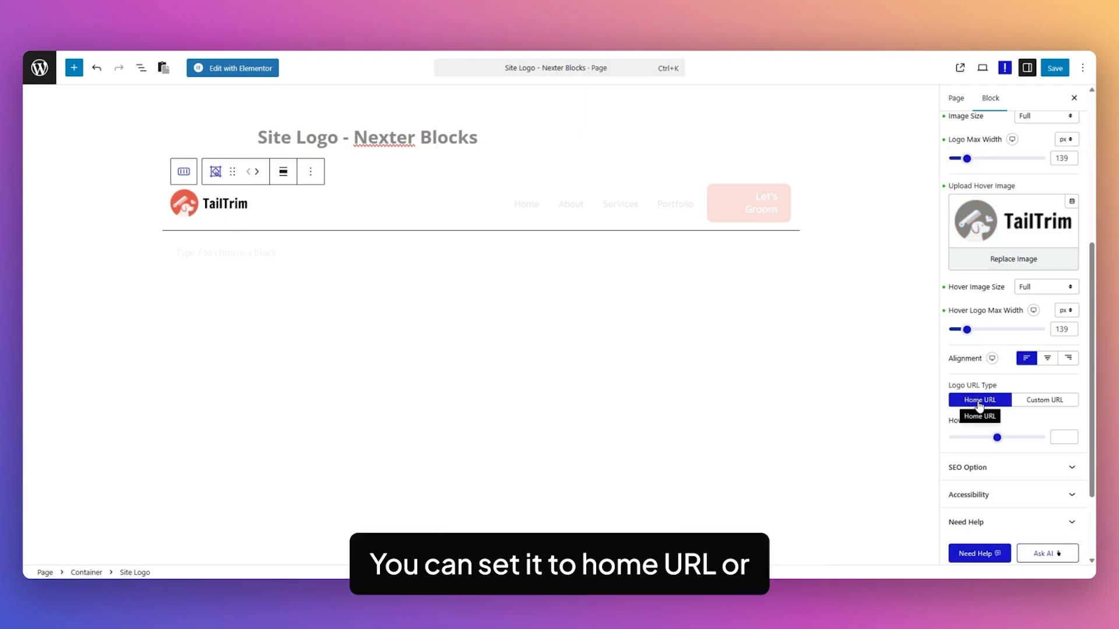
left_click(1040, 402)
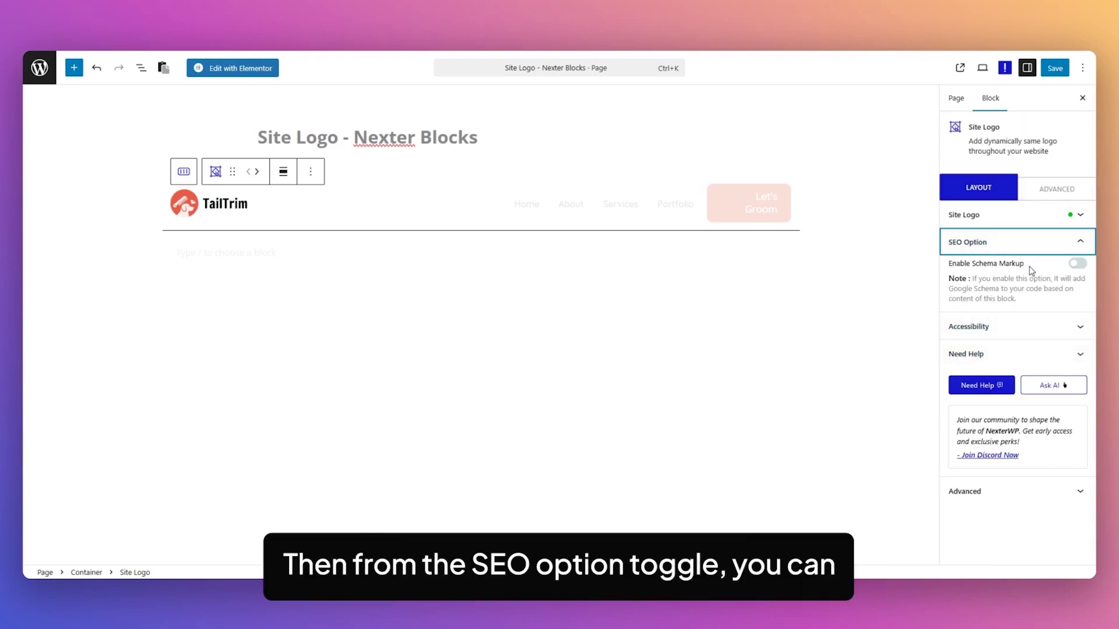
left_click(1077, 263)
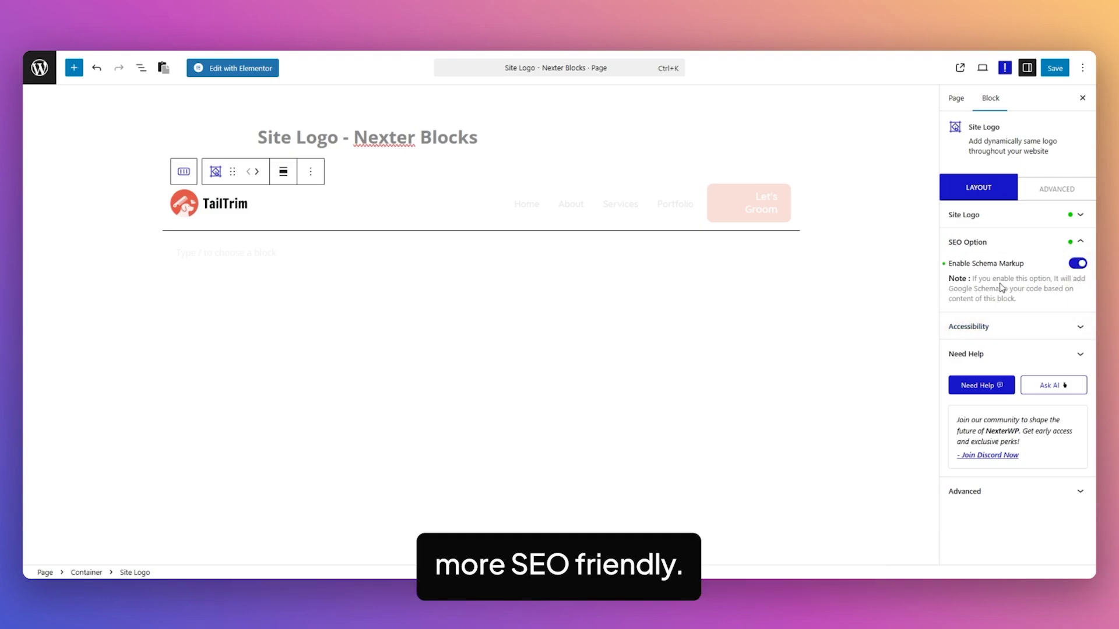
left_click(1011, 327)
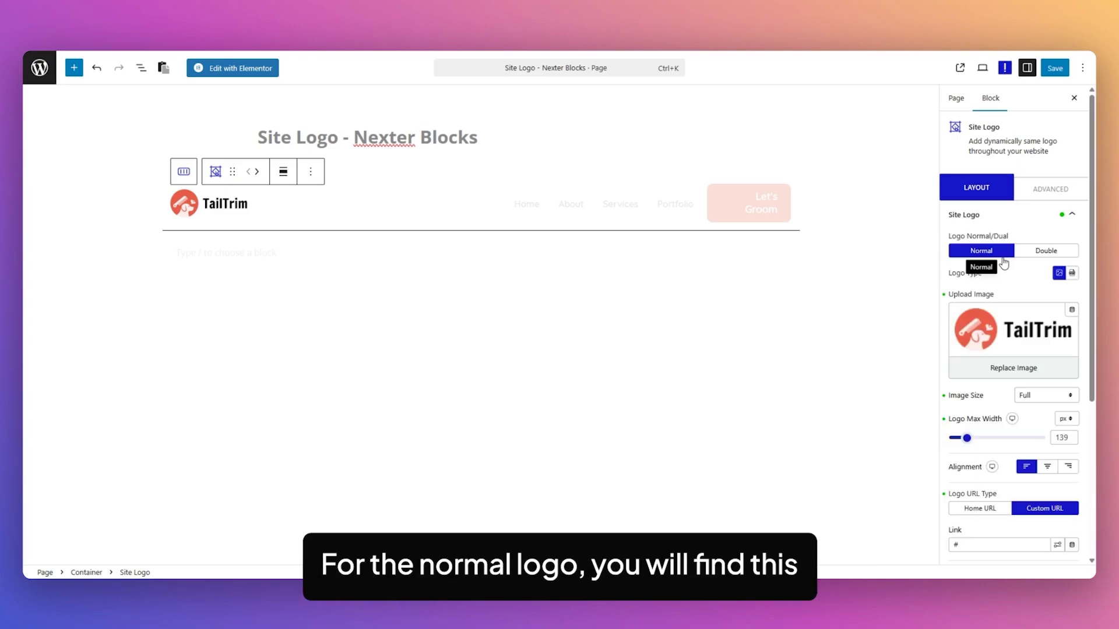
scroll(1029, 296, "down", 3)
scroll(1029, 296, "down", 1)
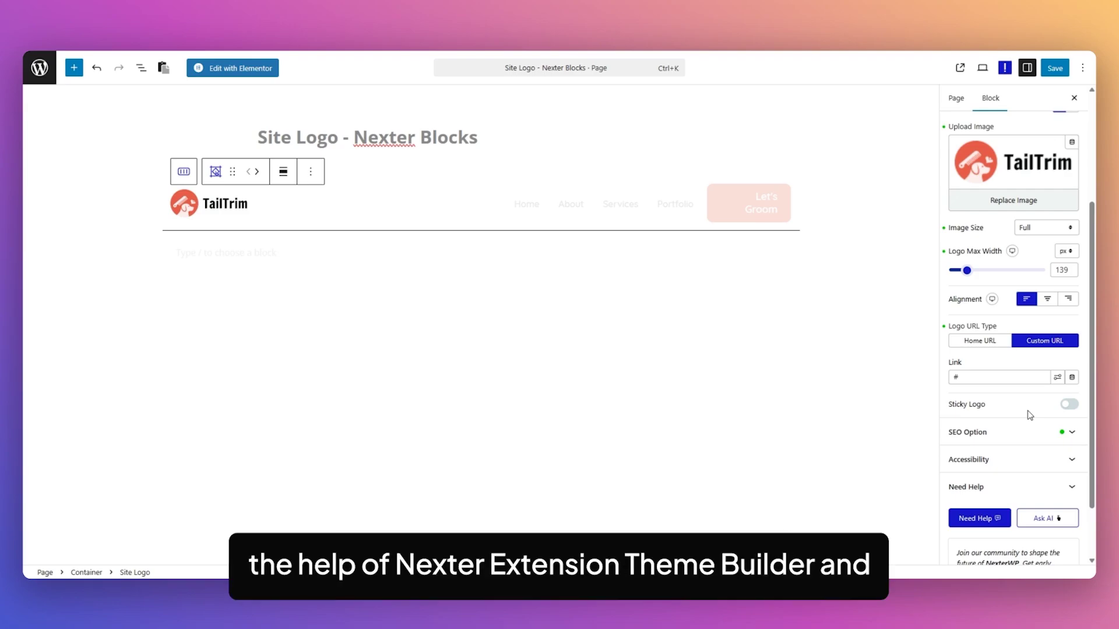
- Start a new Header template named "Sticky Header" in the Nexter Extension Theme Builder
mouse_move(71, 248)
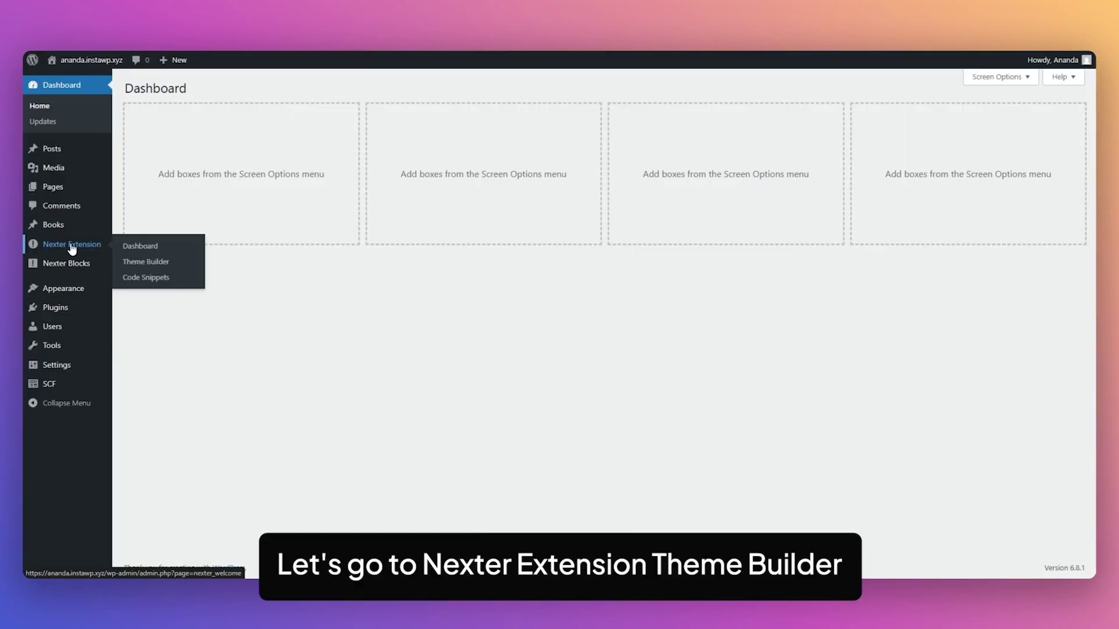
left_click(135, 262)
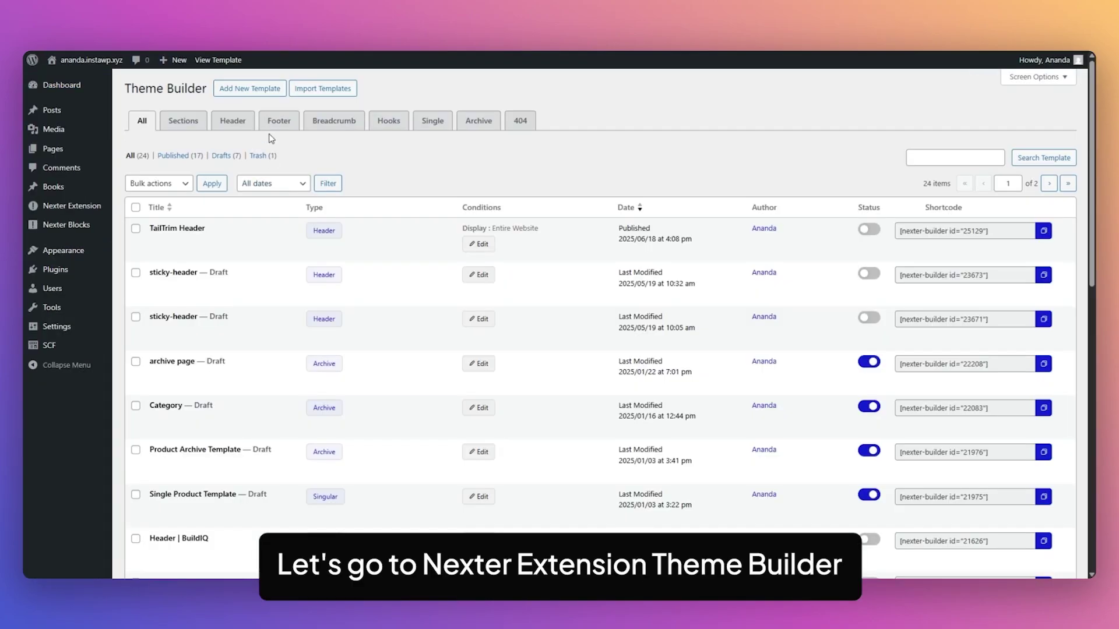
left_click(247, 93)
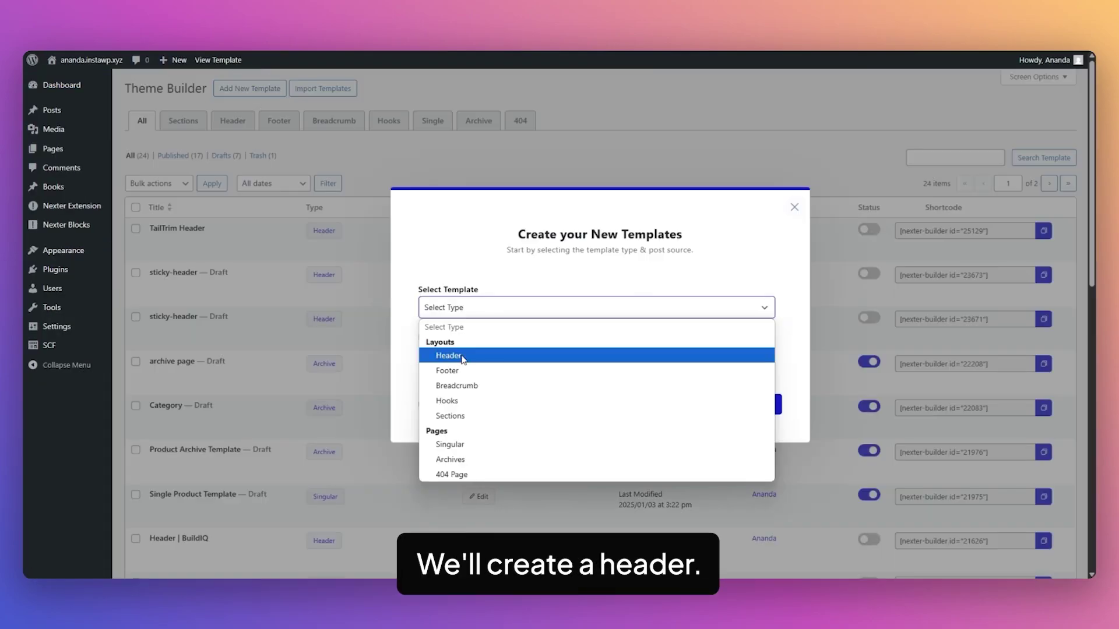
left_click(467, 360)
left_click(469, 344)
type("Sticky Header")
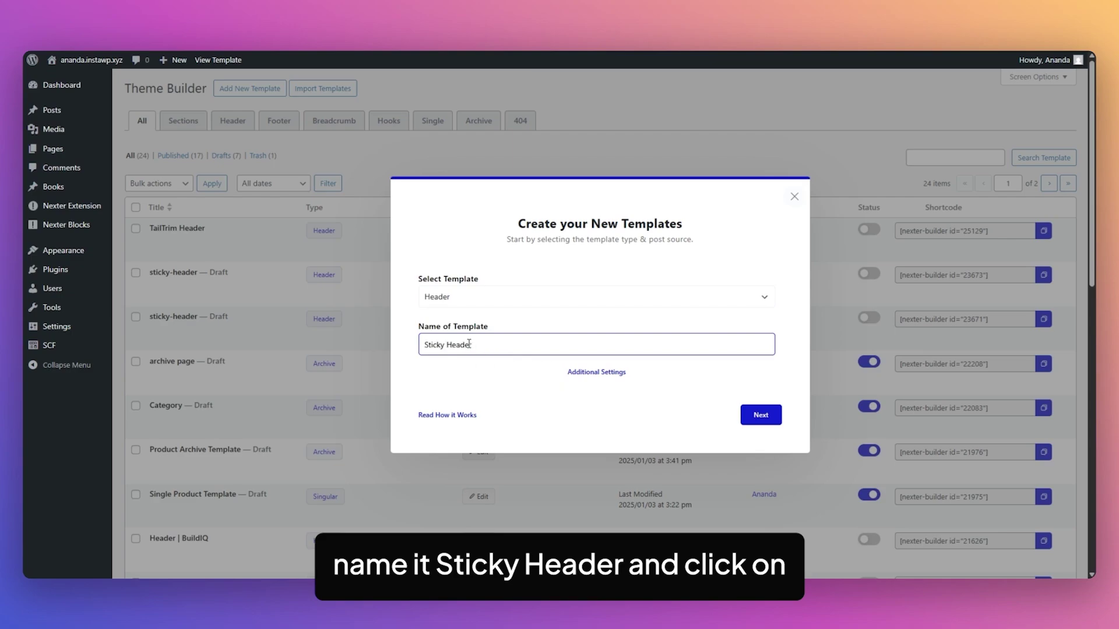
- Set the header template's type to Normal + Sticky in its additional settings and continue to the display conditions
left_click(585, 373)
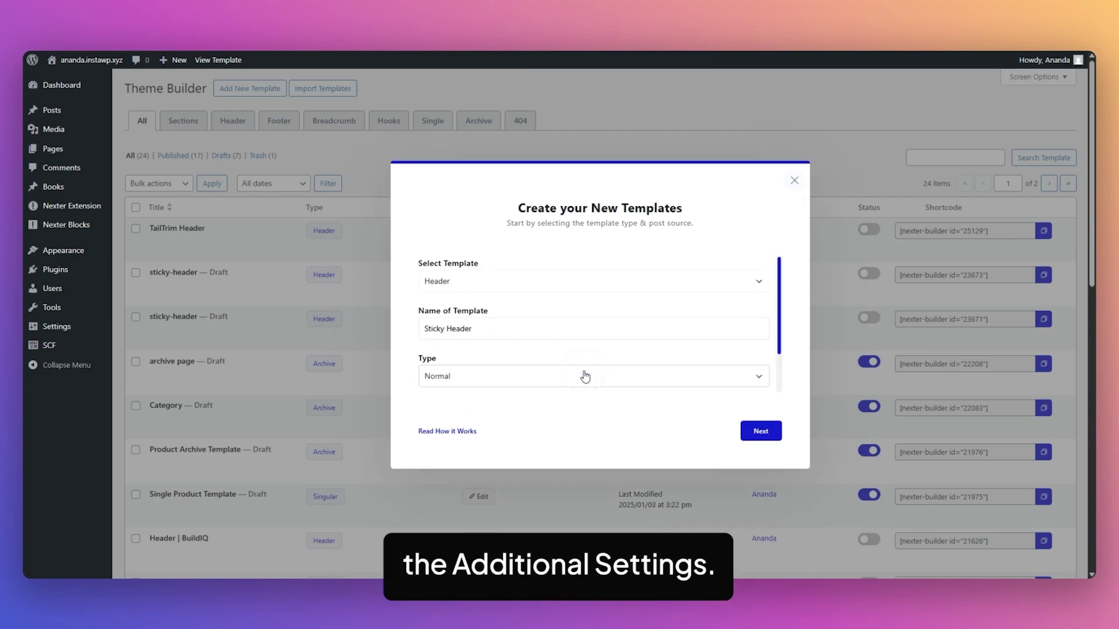
left_click(512, 382)
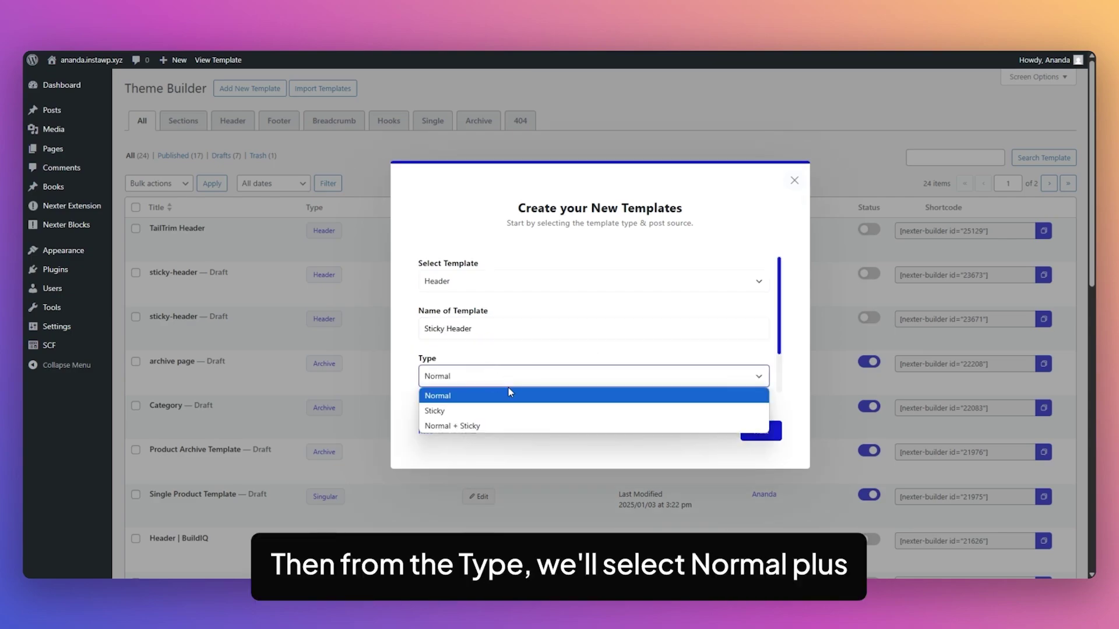
left_click(451, 427)
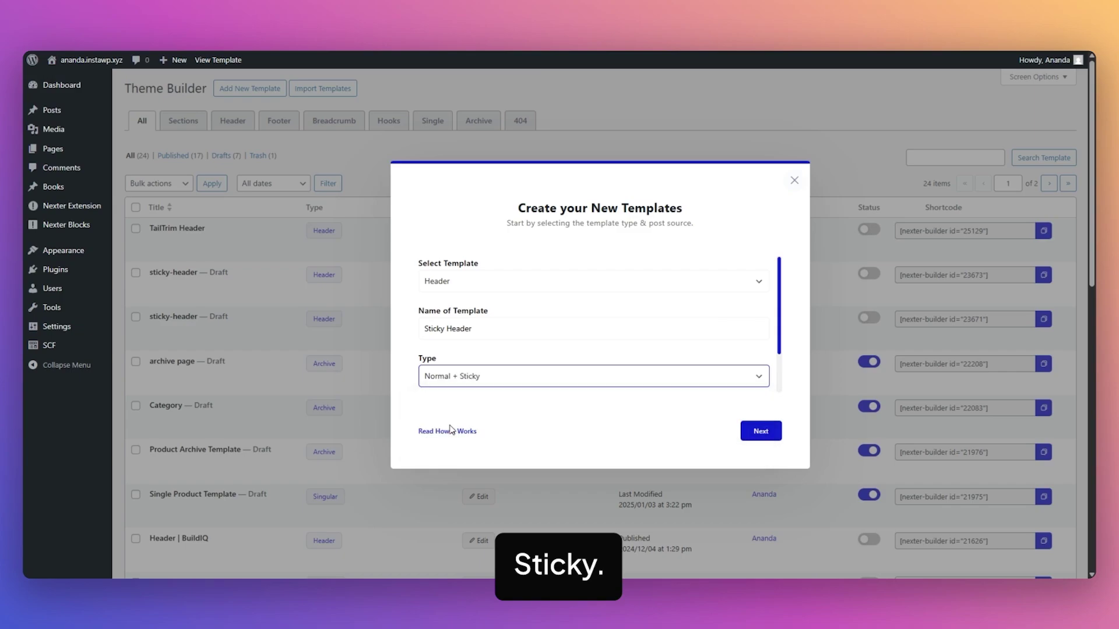
left_click(761, 431)
- Include the header template on the Entire Website and create it
left_click(446, 302)
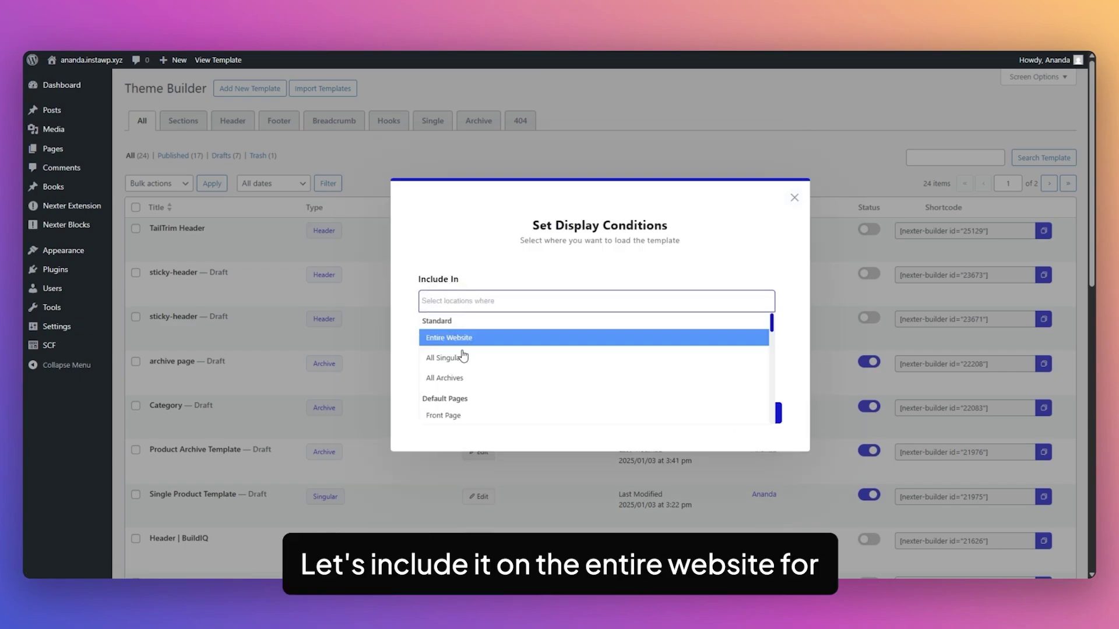
left_click(458, 333)
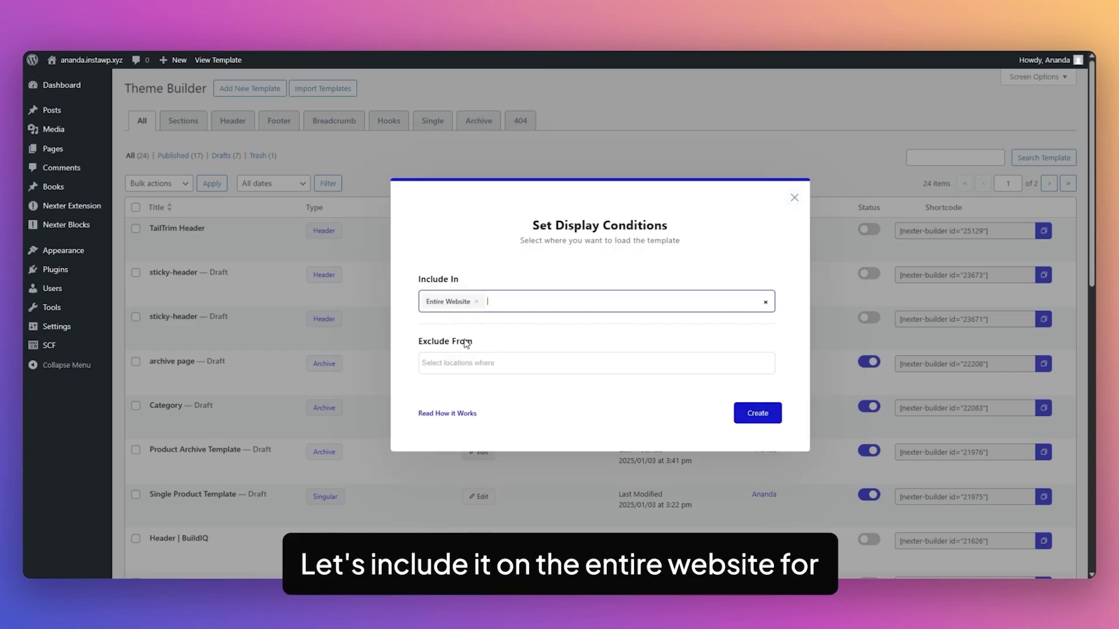
left_click(760, 415)
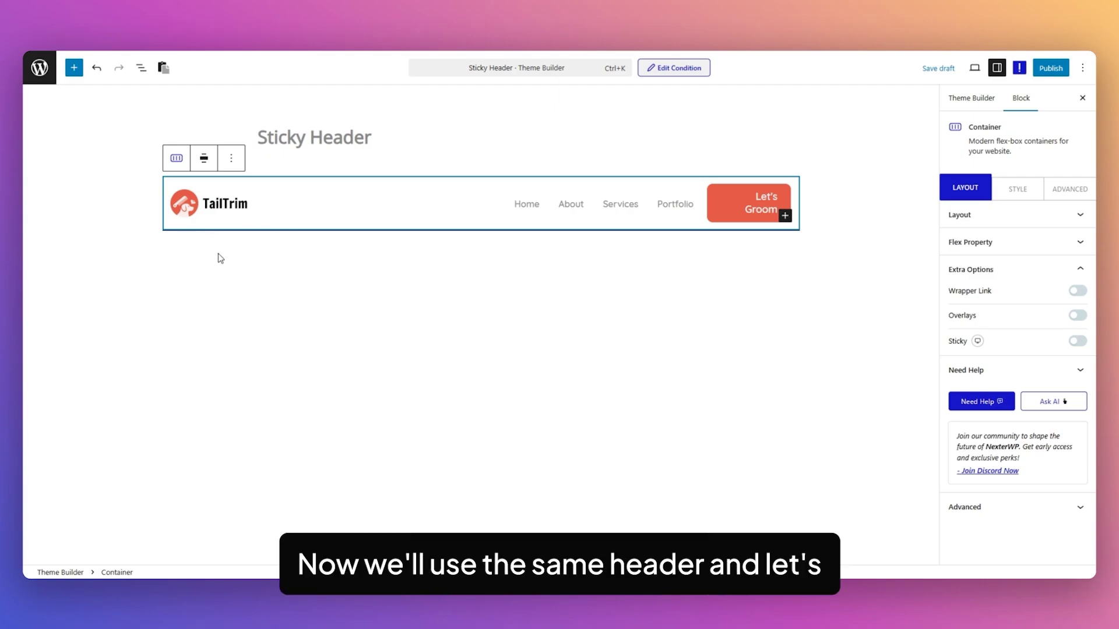
- Enable the Sticky Logo option for the Site Logo block in the header
left_click(250, 202)
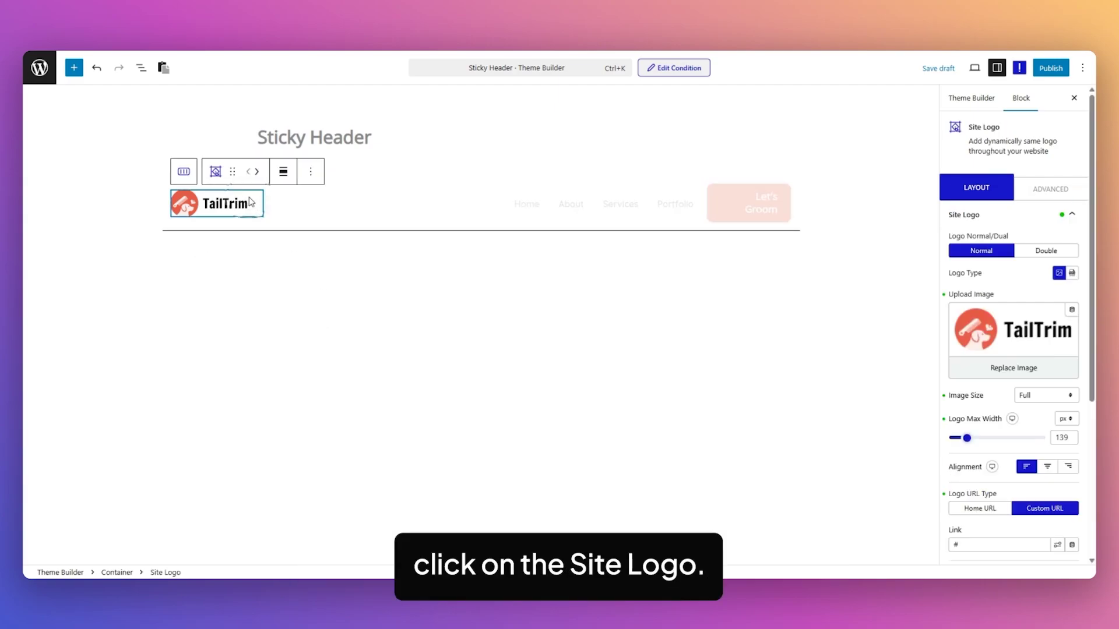
scroll(1086, 339, "down", 3)
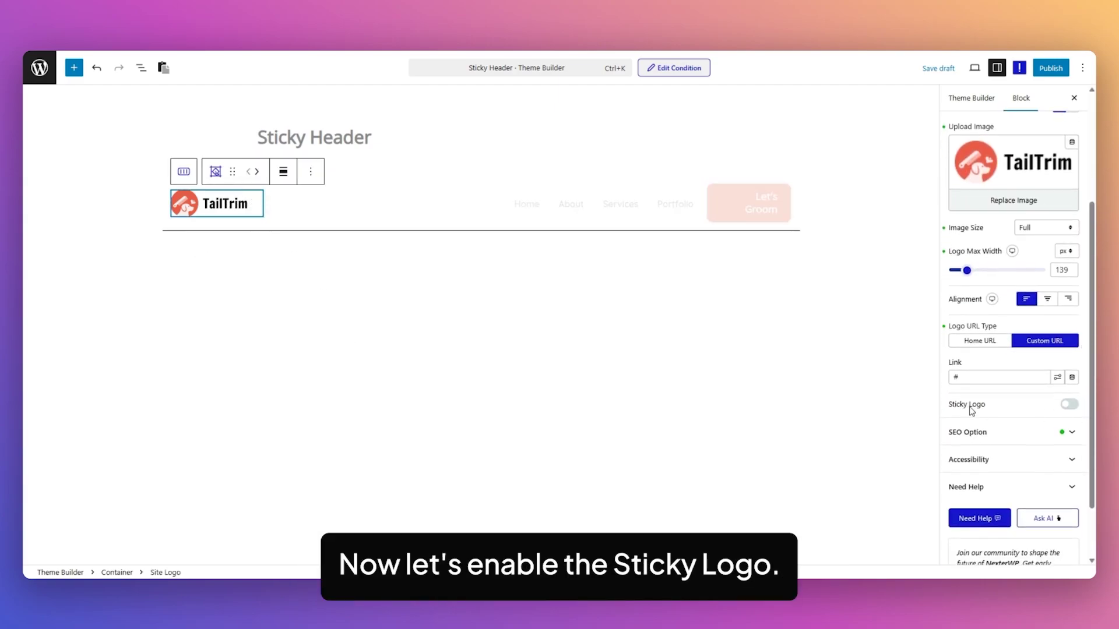
left_click(1071, 403)
scroll(1074, 408, "down", 1)
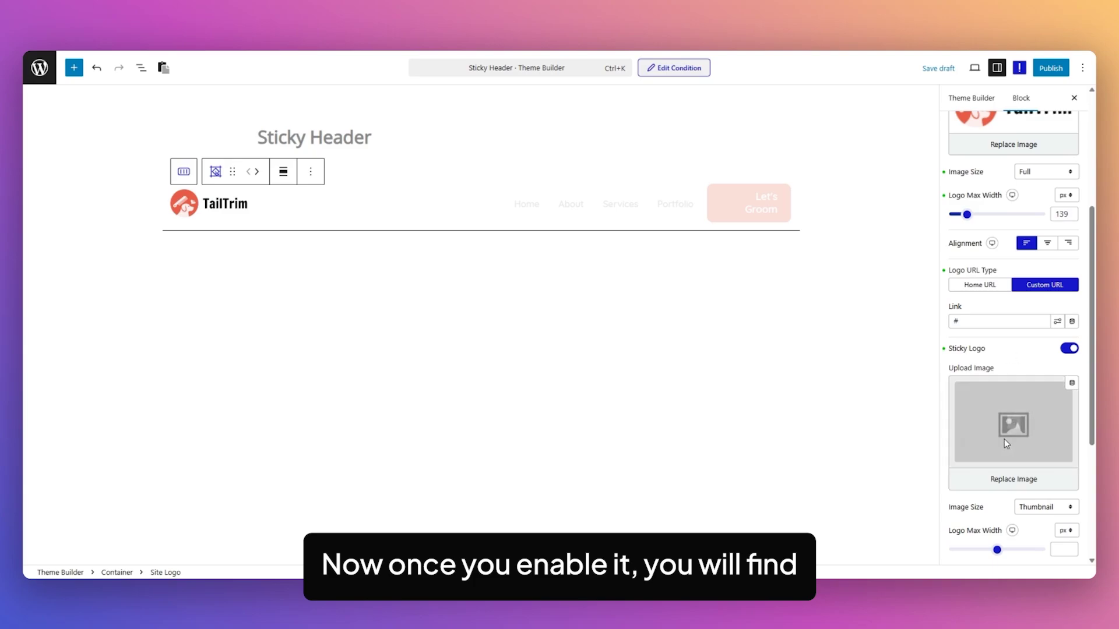
- Replace the sticky logo's placeholder with the round dog-and-comb icon image and set its image size to Full
scroll(1040, 422, "down", 1)
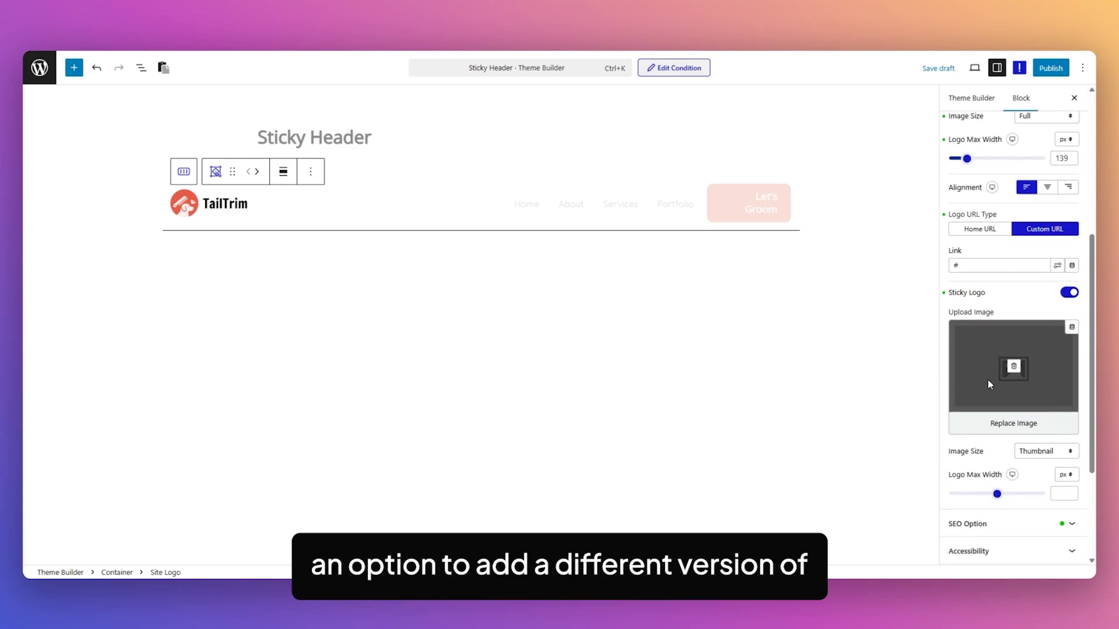
left_click(1014, 366)
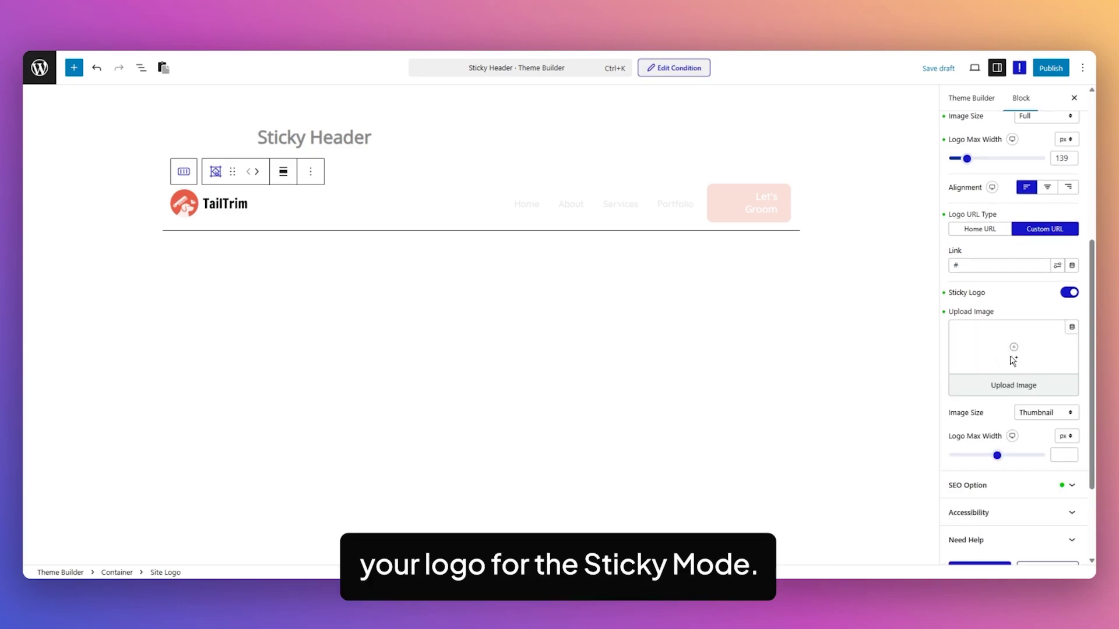
left_click(1014, 361)
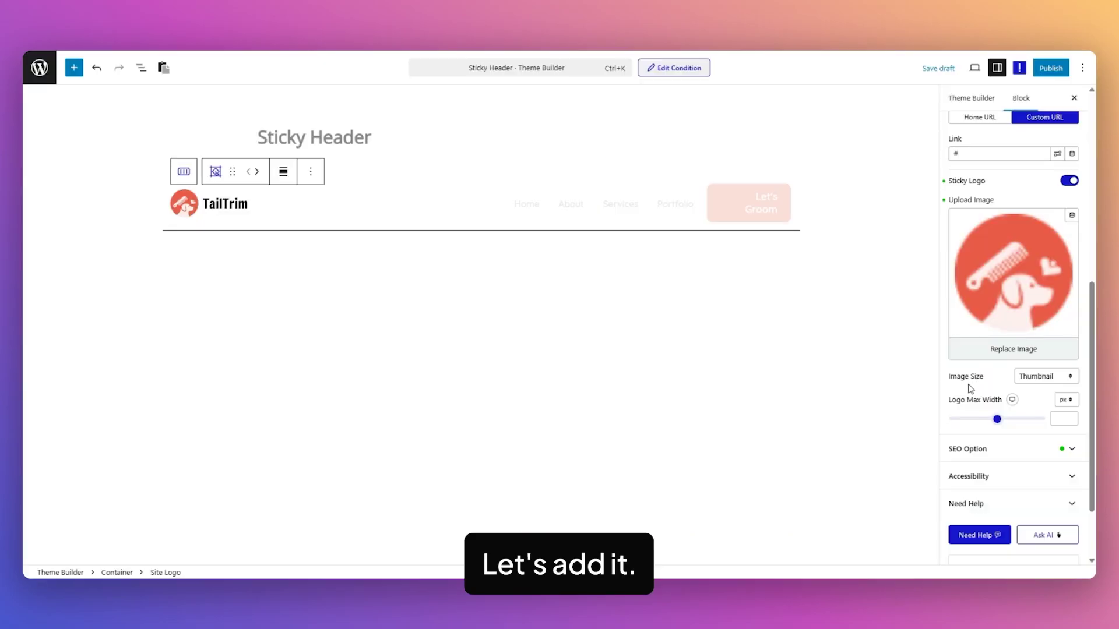
left_click(1064, 377)
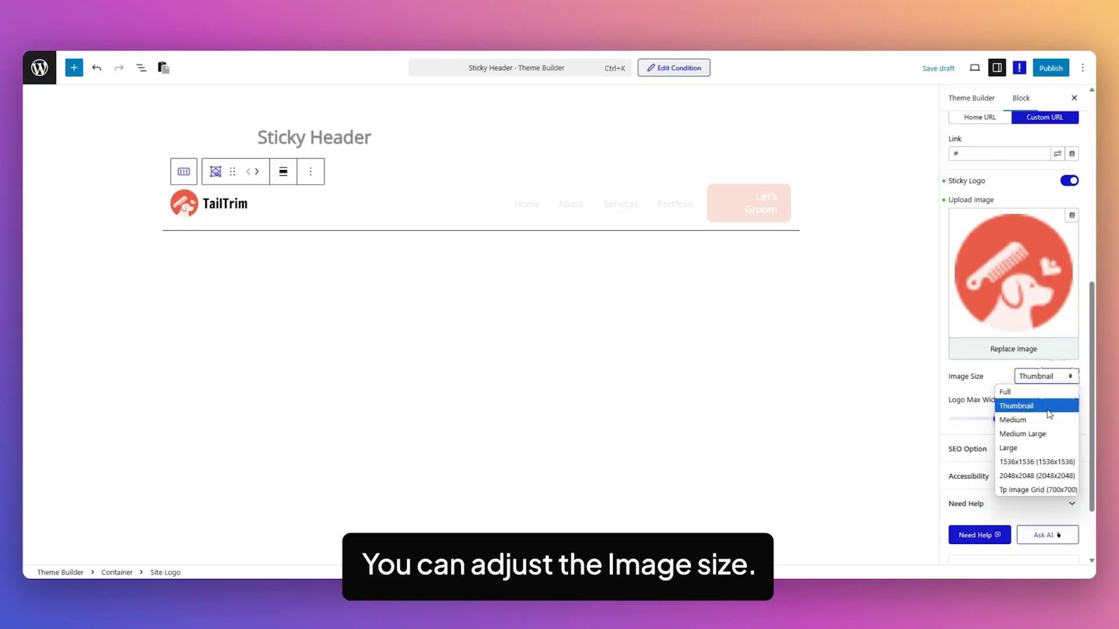
left_click(1026, 390)
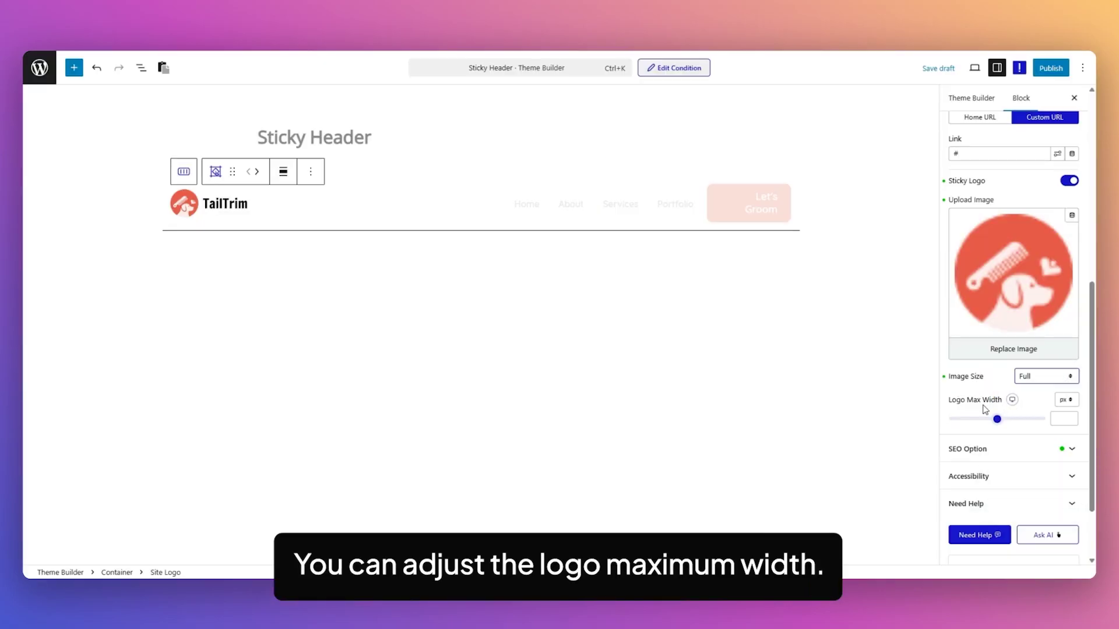
- Publish the header template and check how the logo behaves while scrolling the live About Us page
left_click(1049, 69)
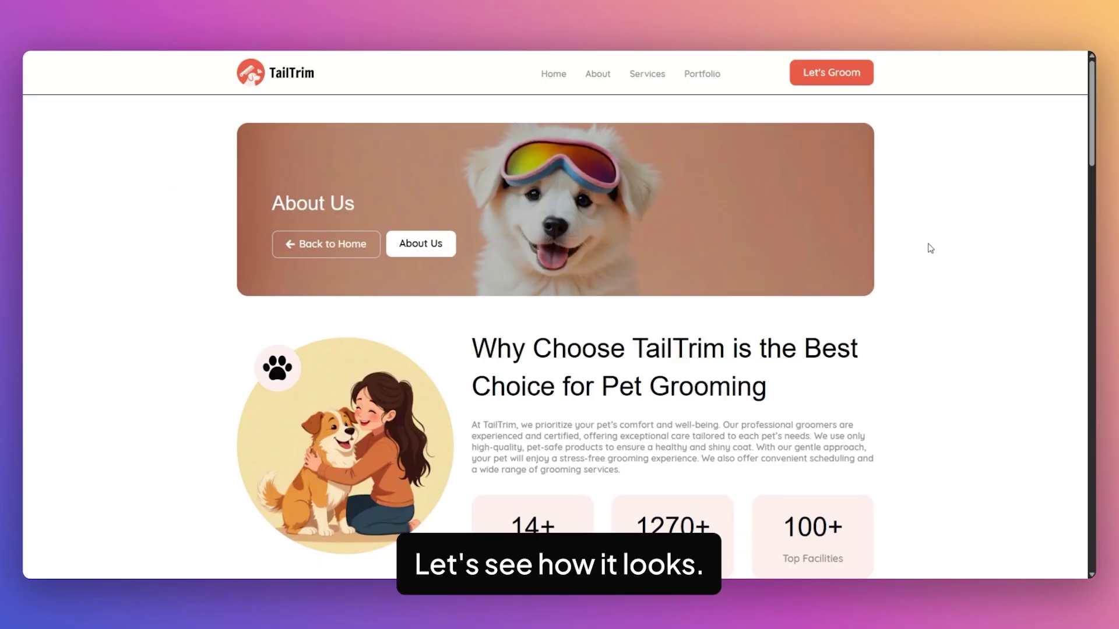
scroll(950, 211, "down", 4)
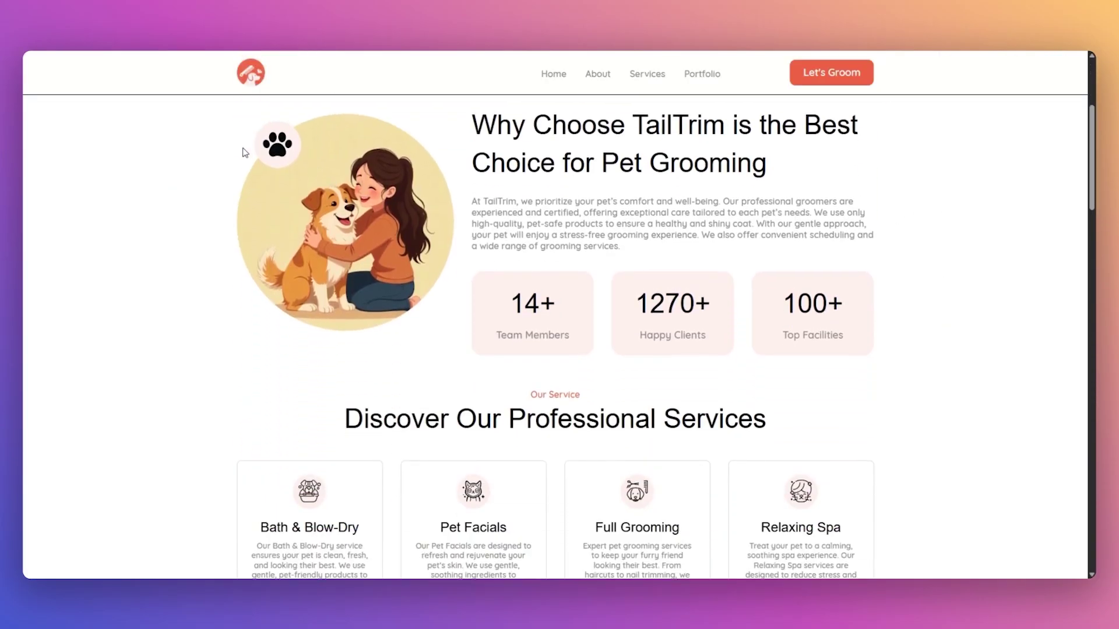
scroll(918, 263, "up", 4)
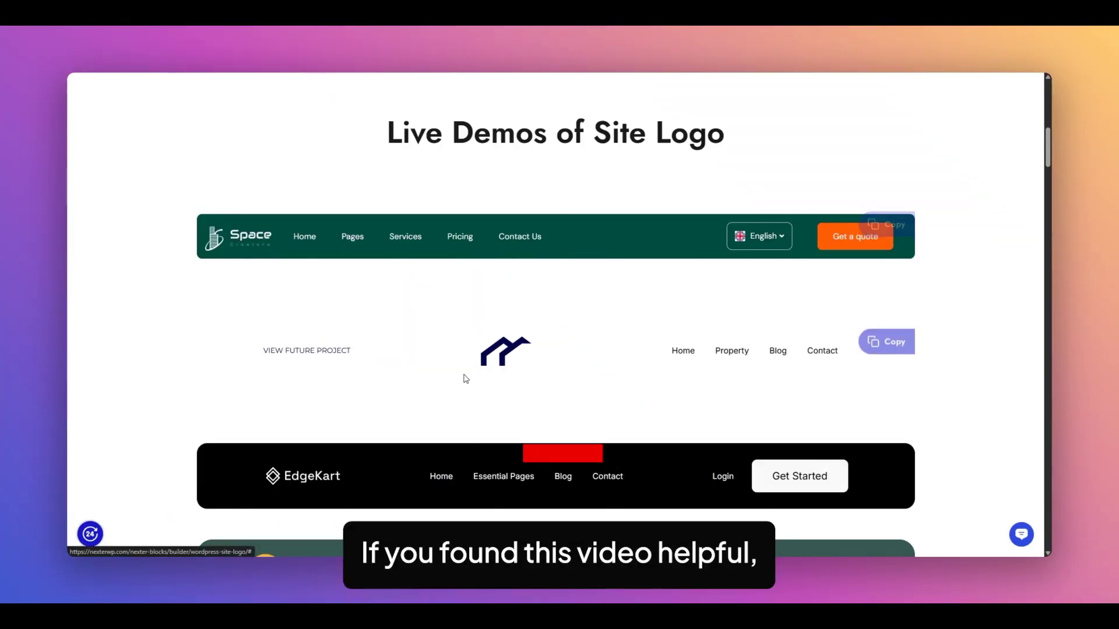
scroll(933, 318, "down", 3)
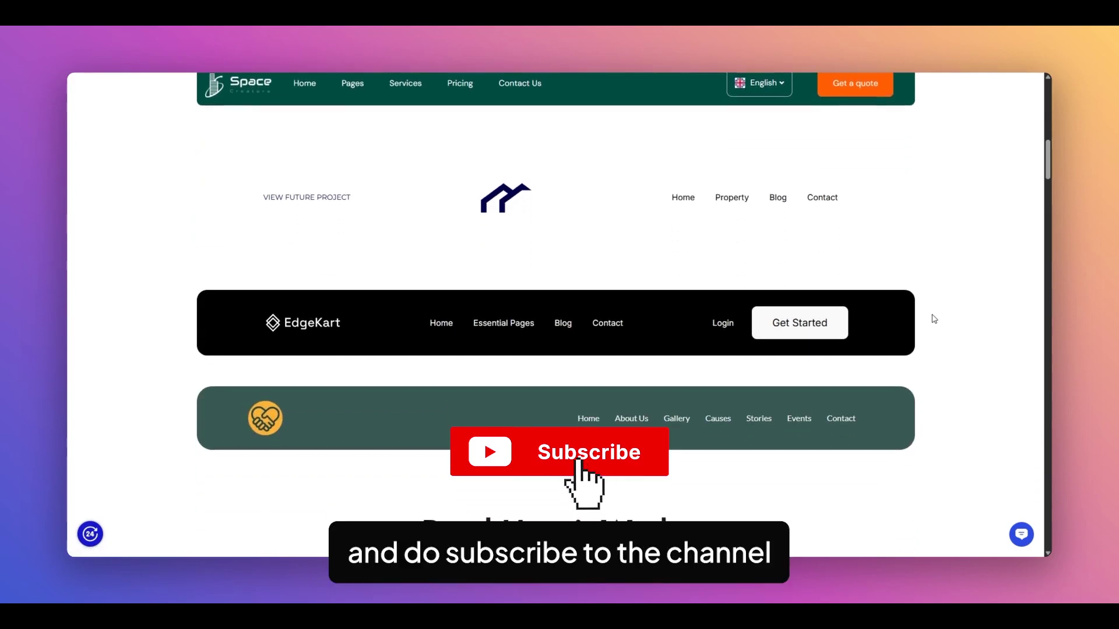